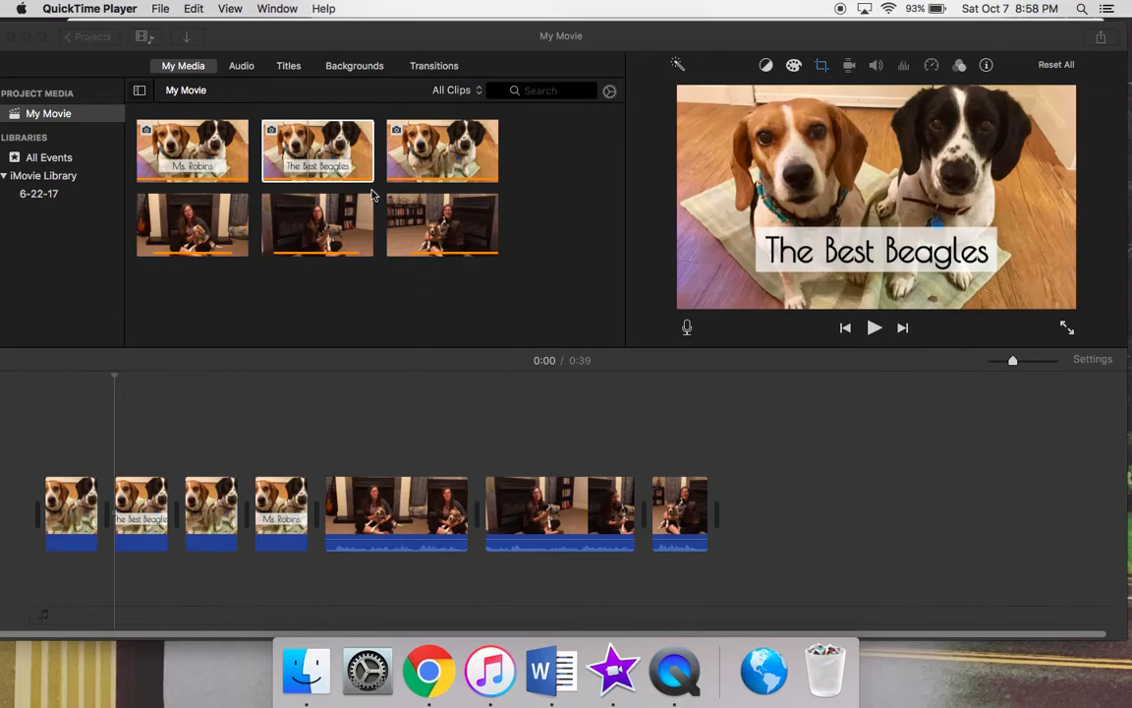
Open the transitions library and look through the available transition styles.
left_click(447, 70)
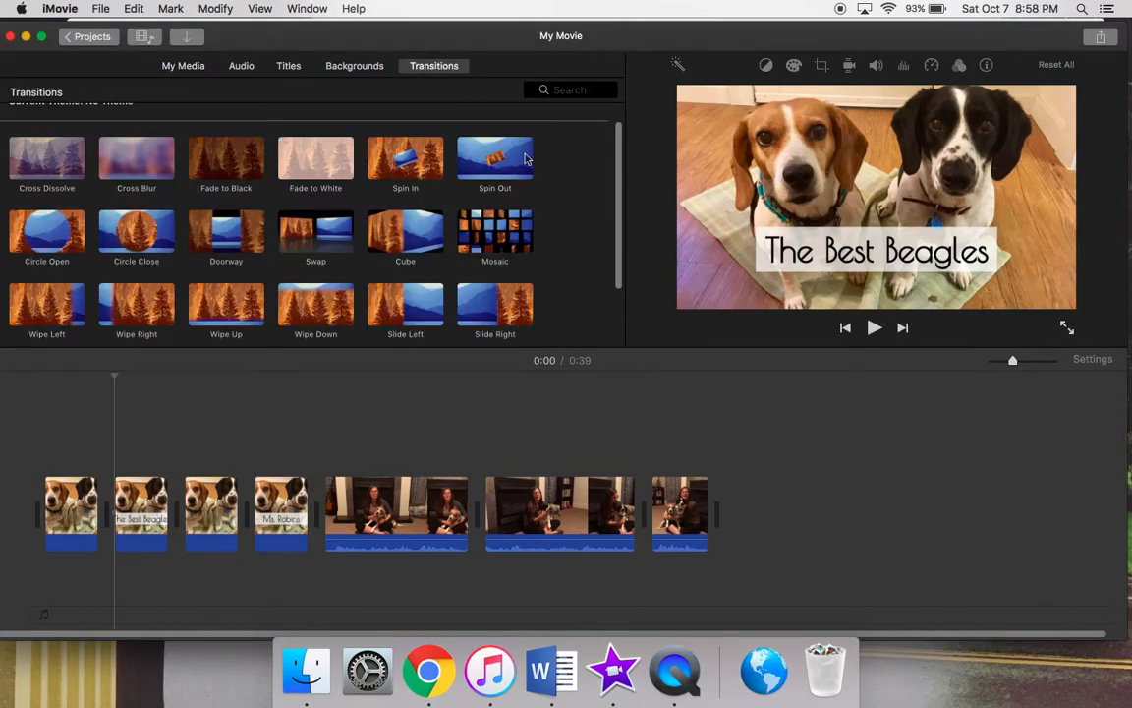
scroll(574, 279, "down", 5)
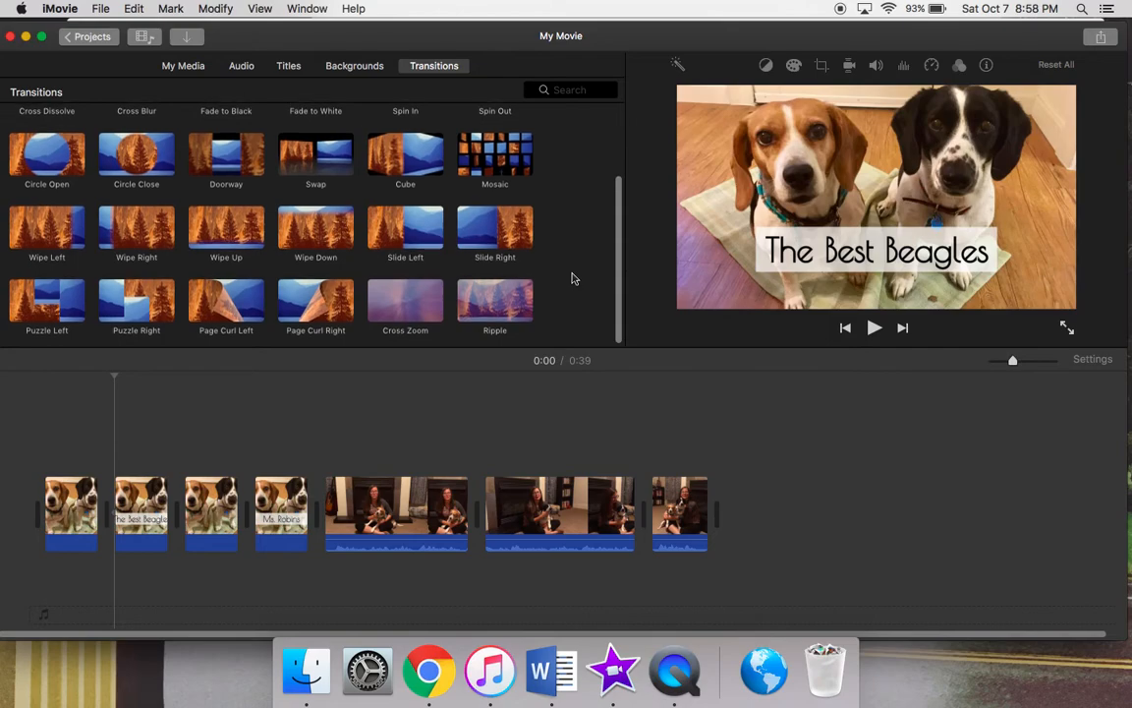
scroll(574, 279, "up", 5)
scroll(574, 278, "down", 2)
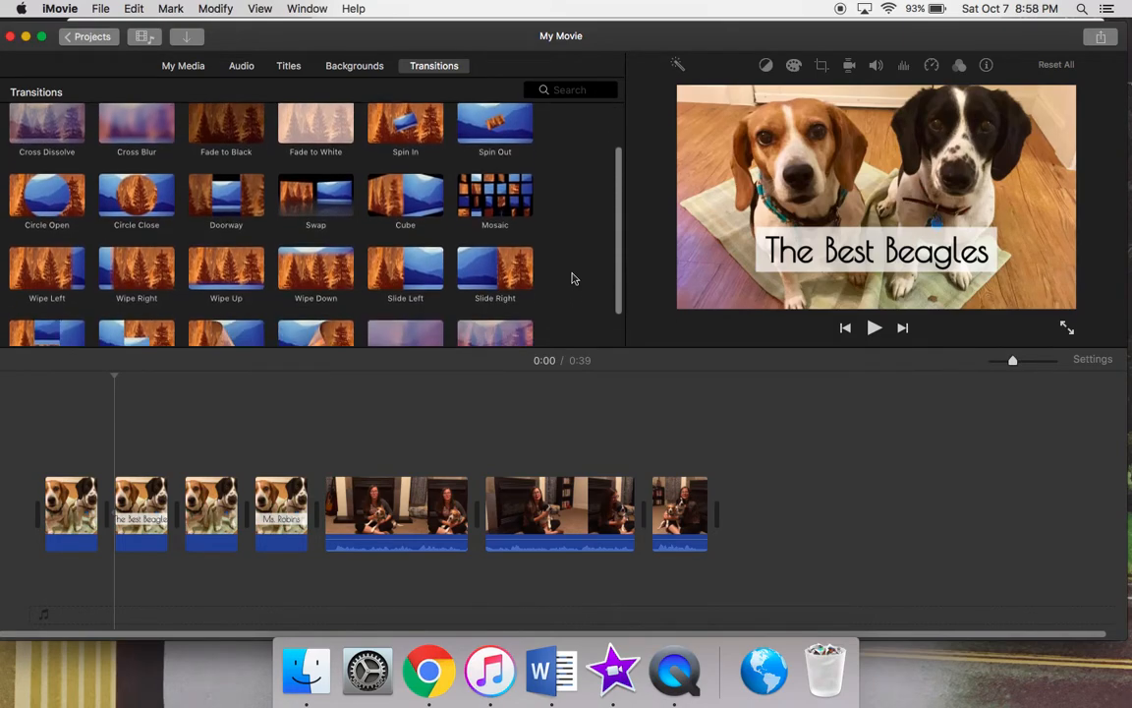
scroll(574, 278, "down", 2)
scroll(574, 278, "up", 3)
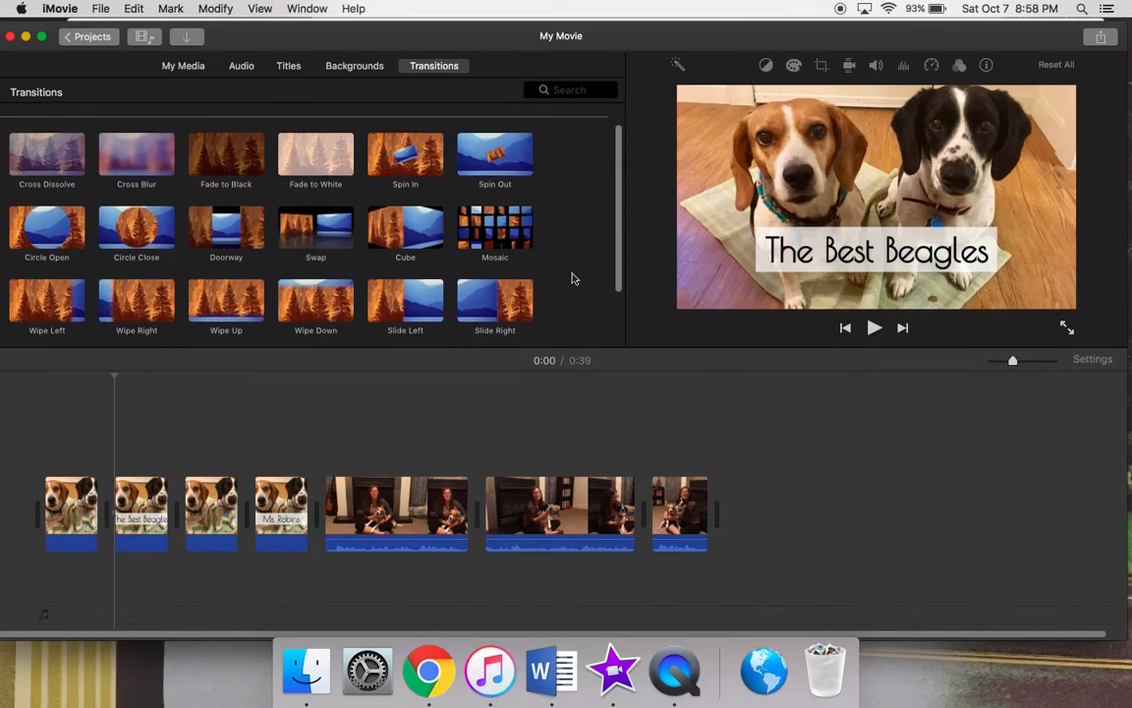
scroll(574, 278, "up", 1)
scroll(573, 278, "down", 2)
scroll(574, 278, "down", 1)
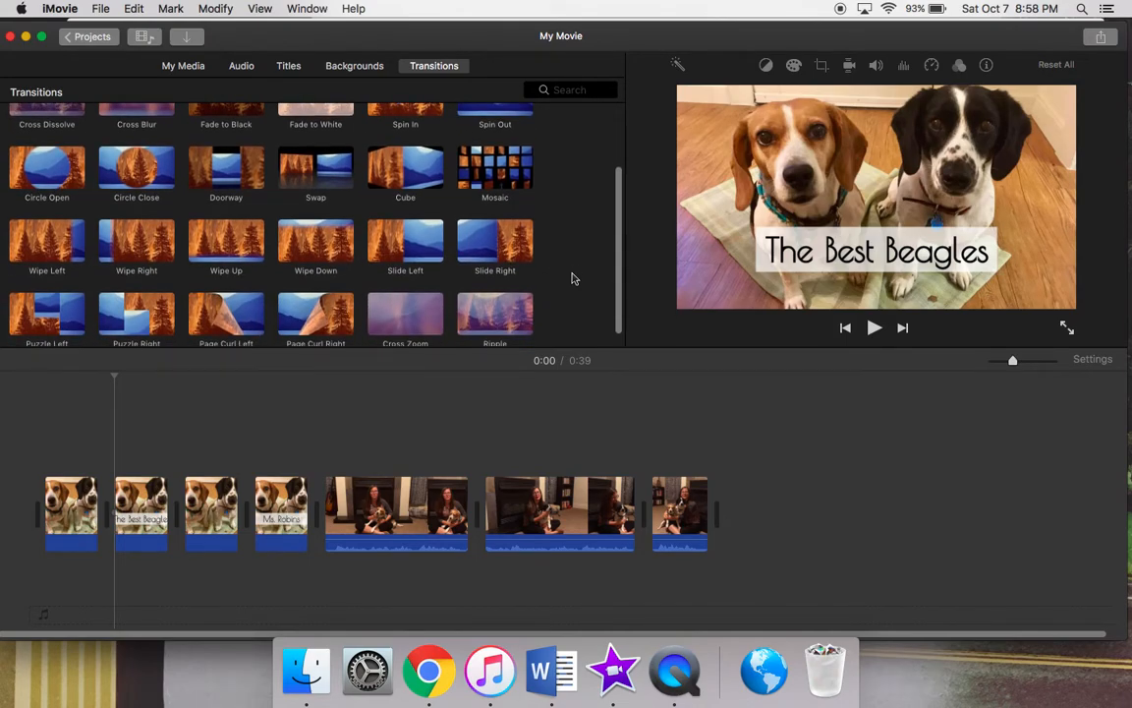
scroll(574, 278, "up", 2)
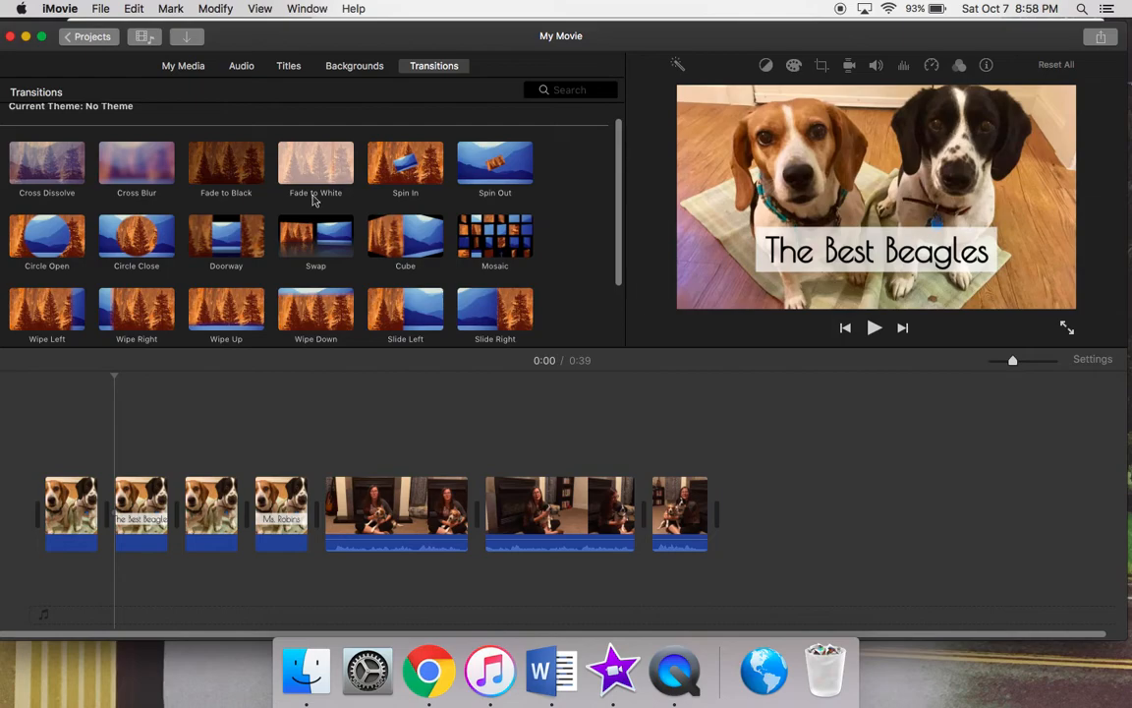
Add the Cross Blur transition between all the timeline clips and after the last clip.
left_click(149, 165)
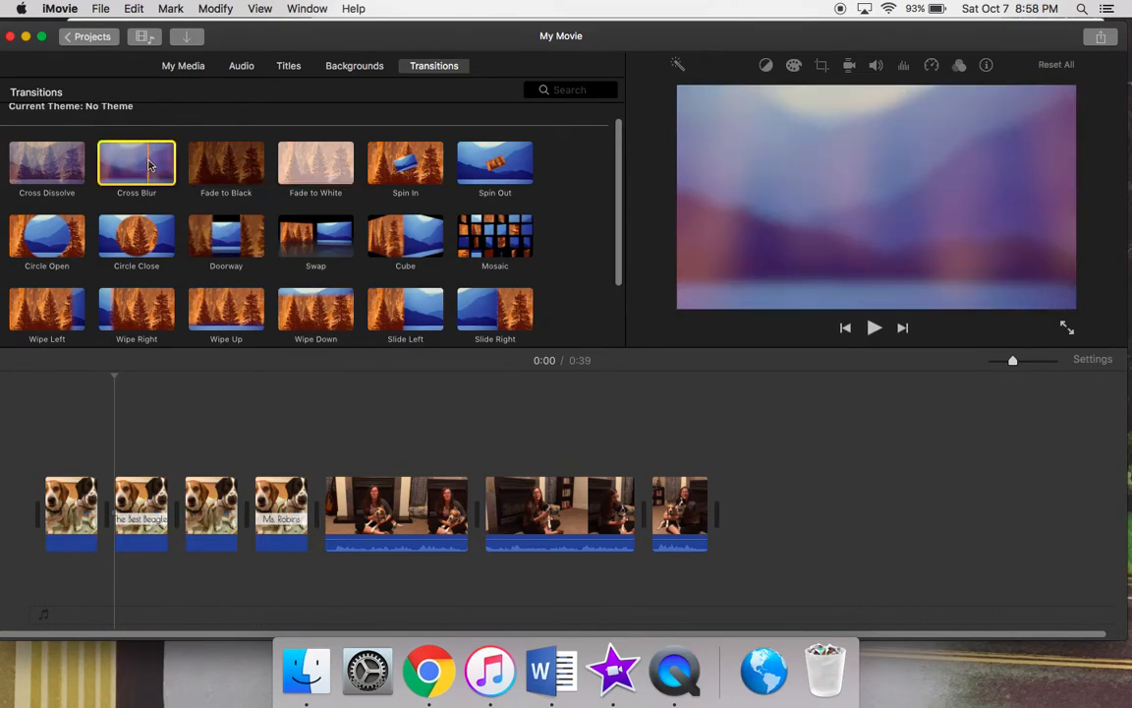
left_click_drag(150, 165, 110, 497)
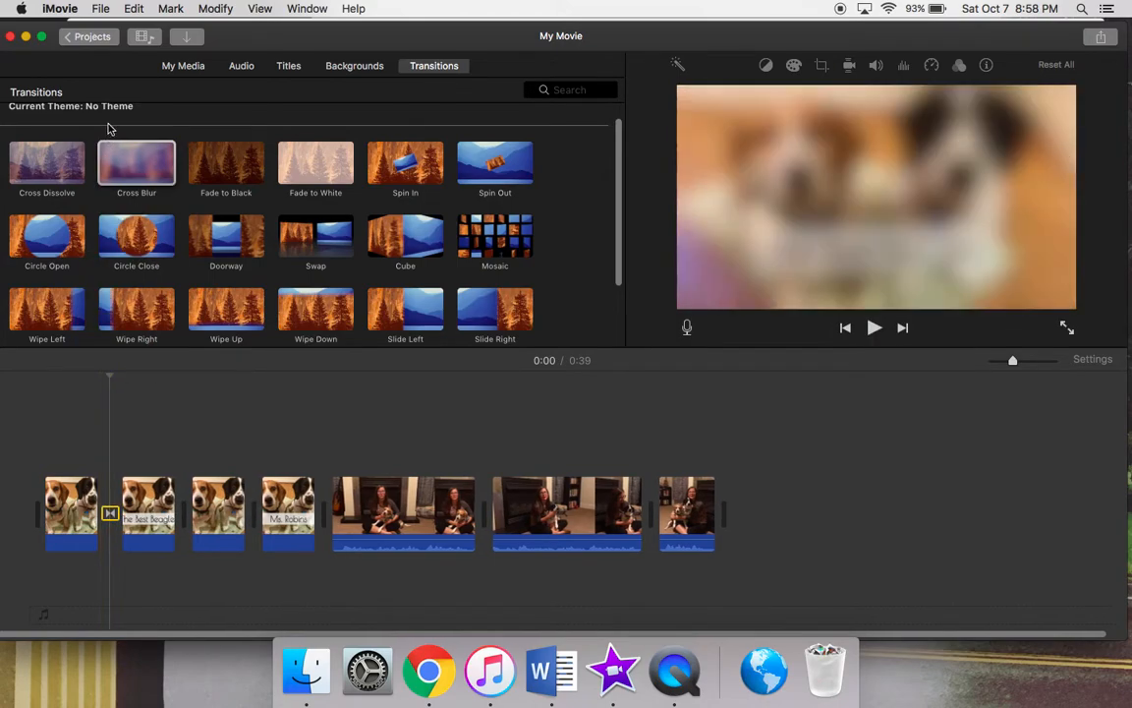
left_click_drag(128, 187, 196, 486)
left_click_drag(128, 141, 261, 519)
left_click_drag(137, 162, 341, 518)
left_click_drag(151, 168, 497, 521)
left_click_drag(153, 175, 659, 513)
left_click_drag(108, 187, 739, 513)
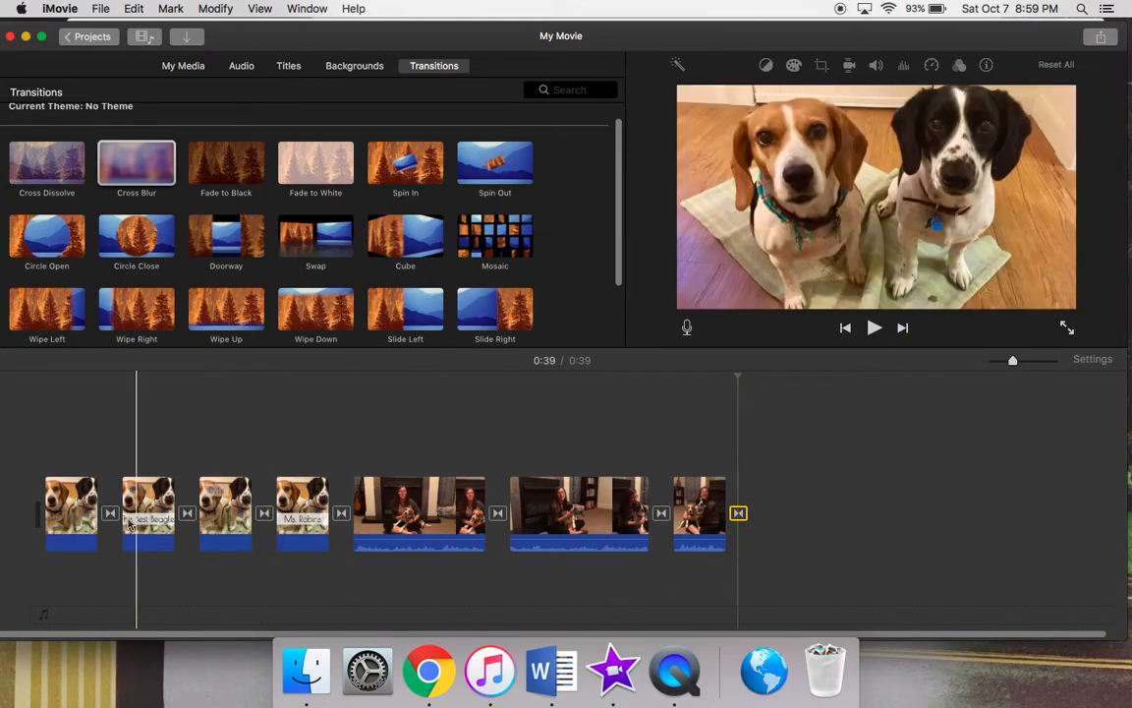
Check the first Cross Blur transition's duration and play back the opening photos from the first clip.
double_click(111, 515)
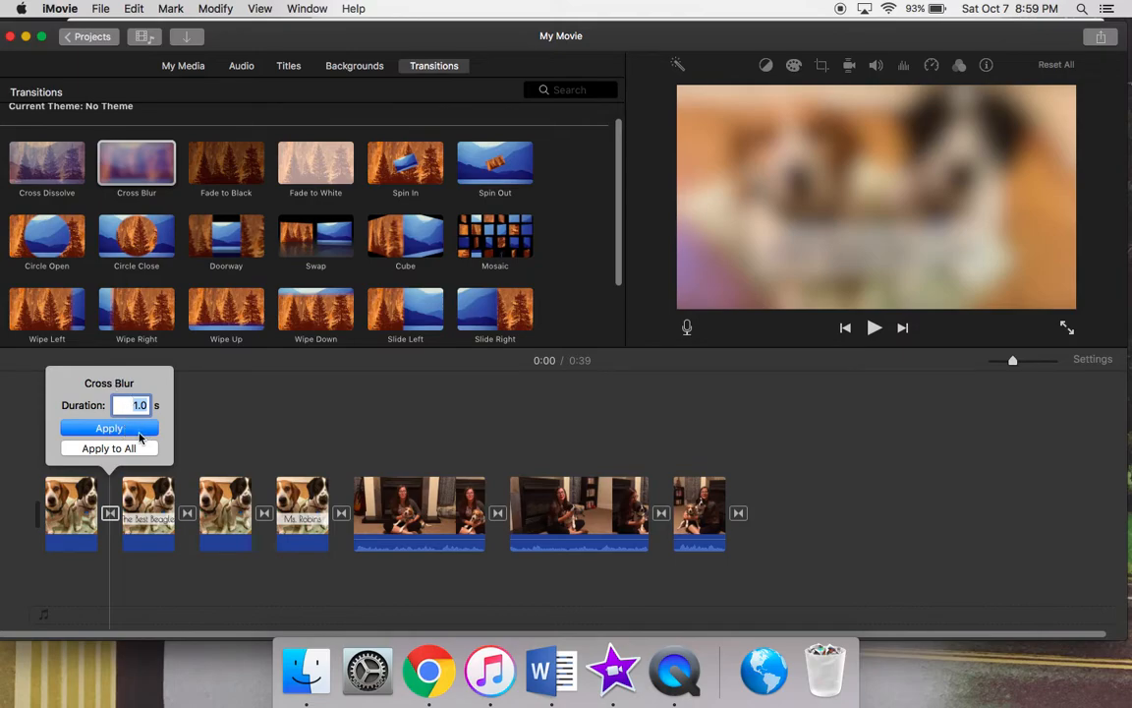
left_click(89, 503)
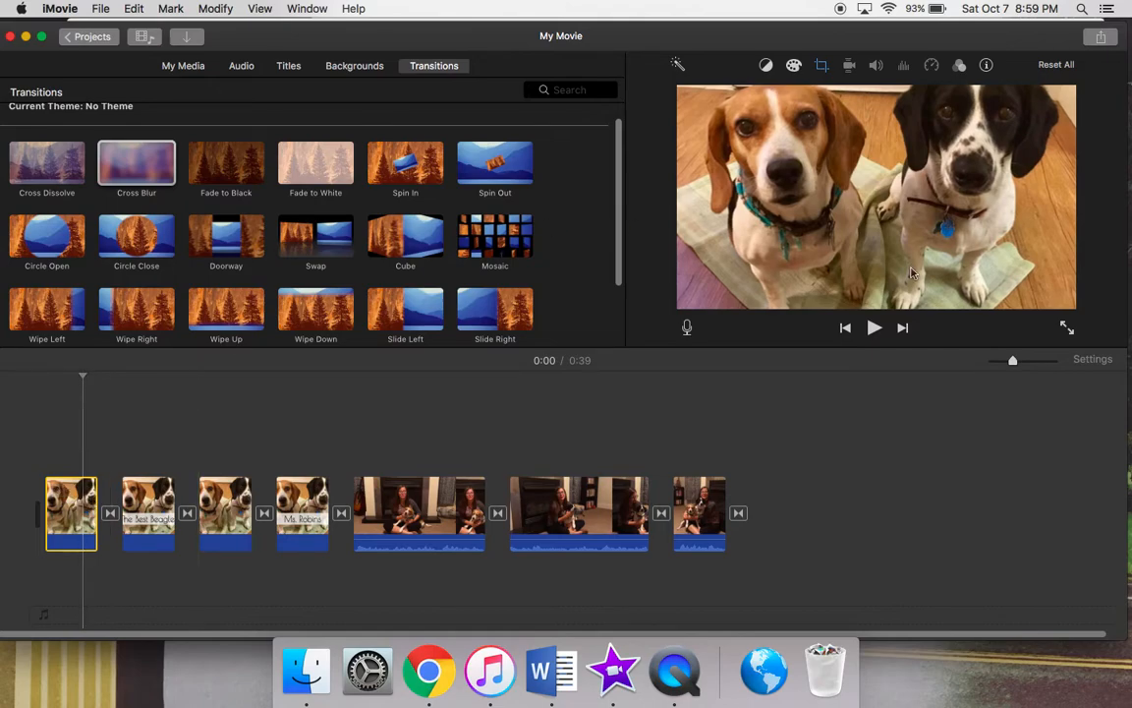
left_click(873, 328)
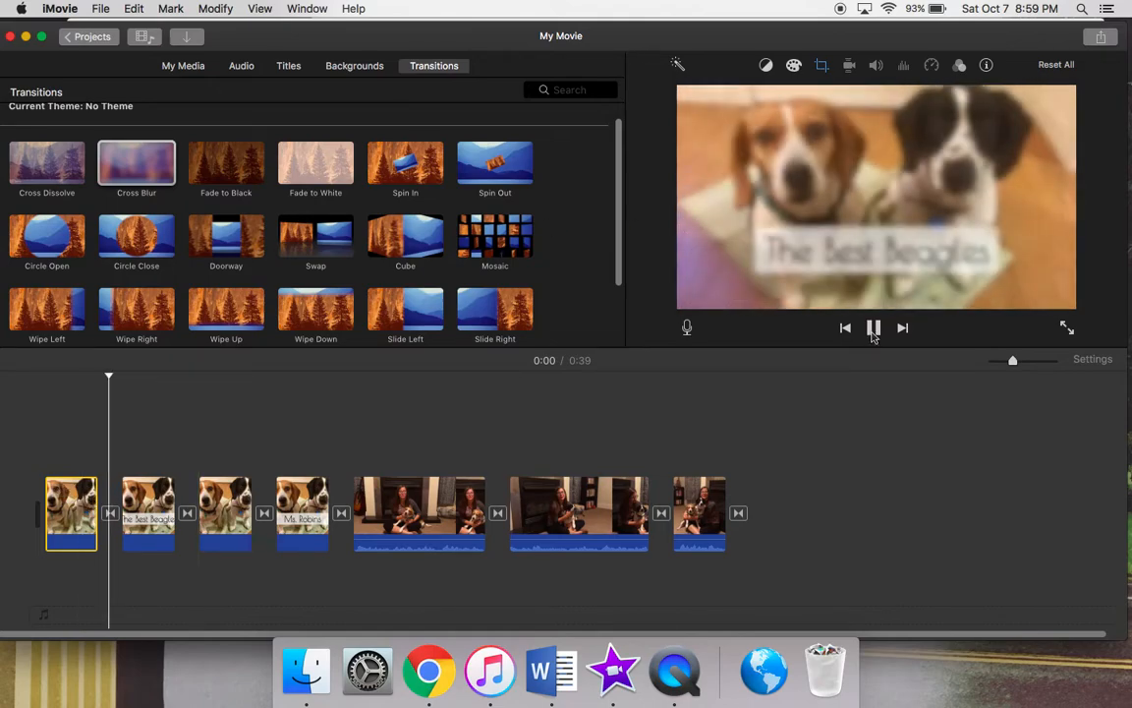
left_click(873, 328)
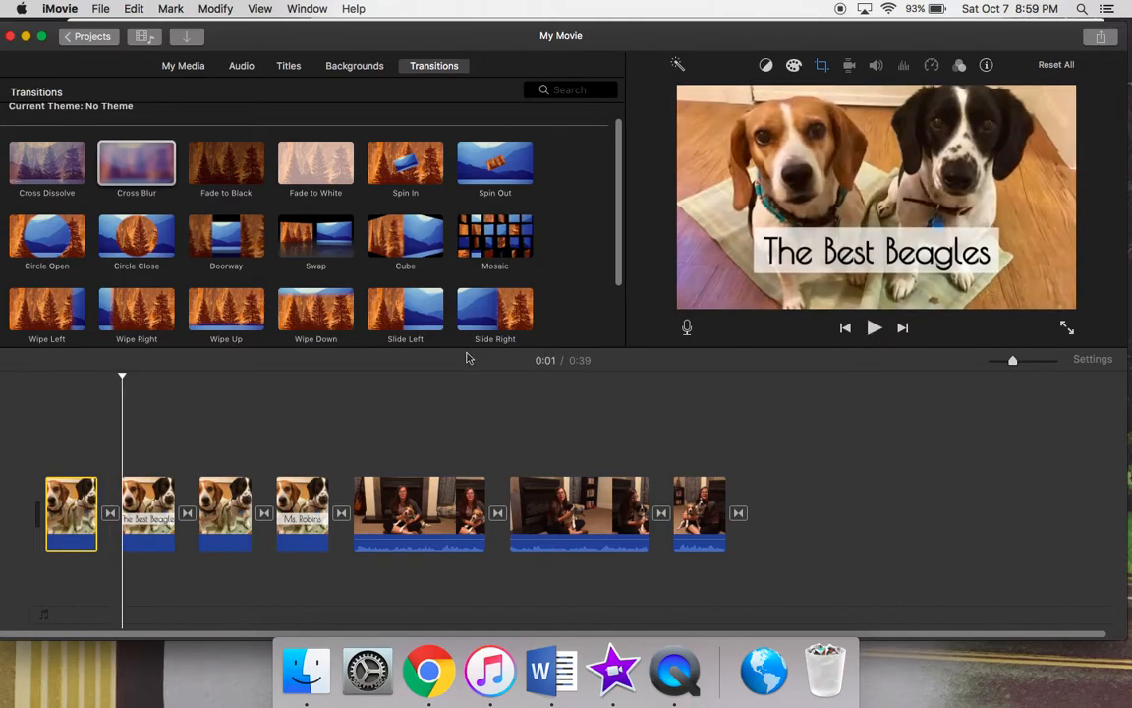
left_click(80, 486)
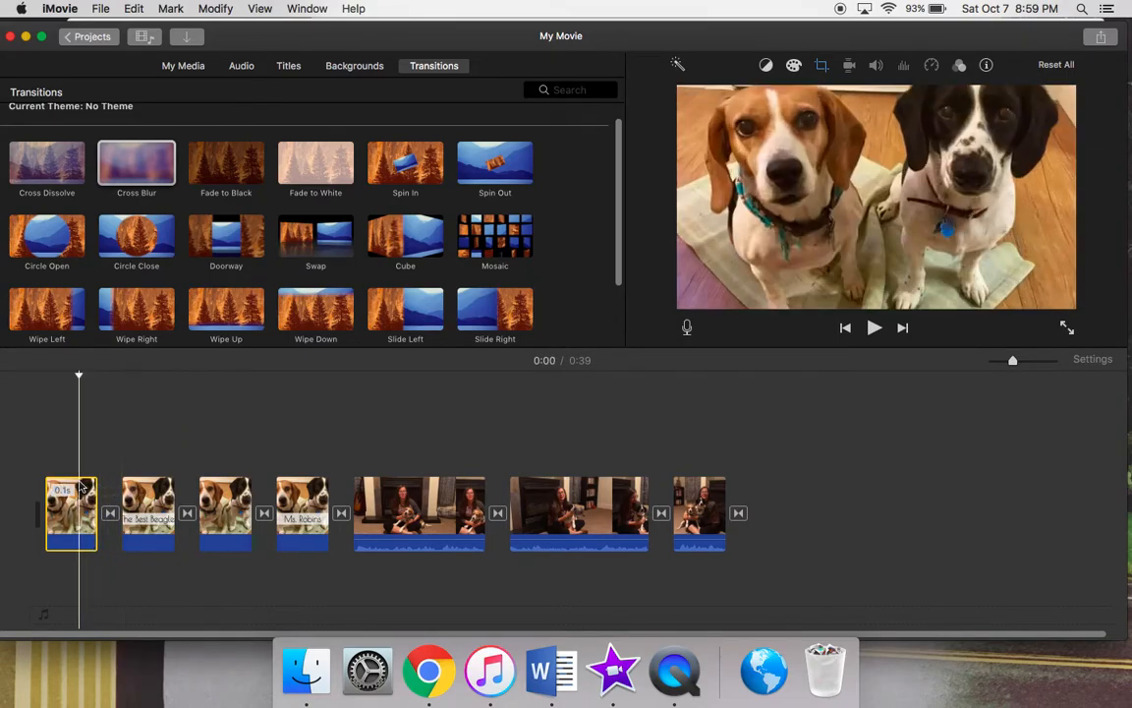
left_click(872, 329)
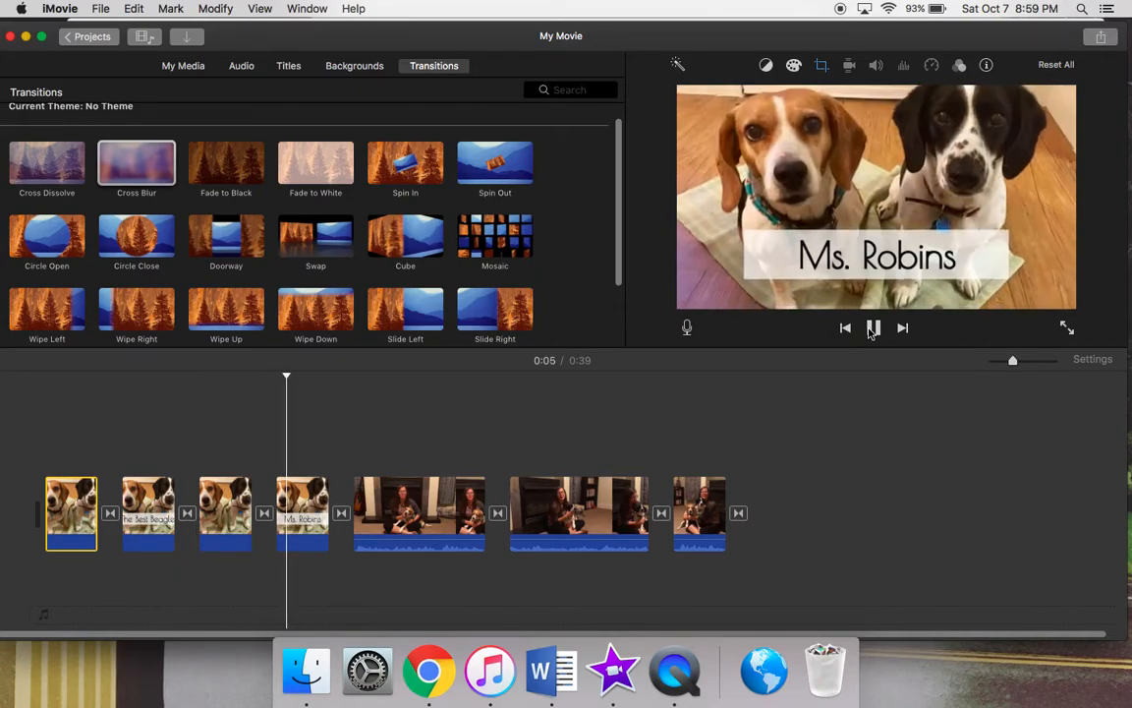
left_click(872, 330)
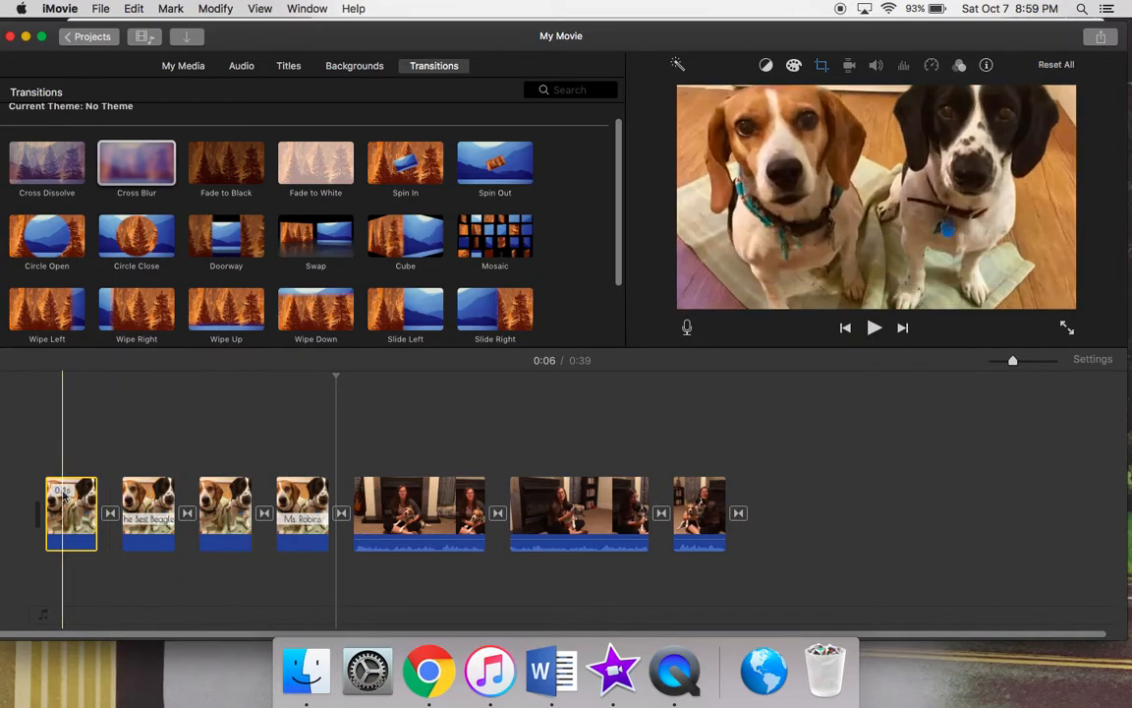
Set the cropping style of the four opening photo clips to Fit.
left_click(65, 521)
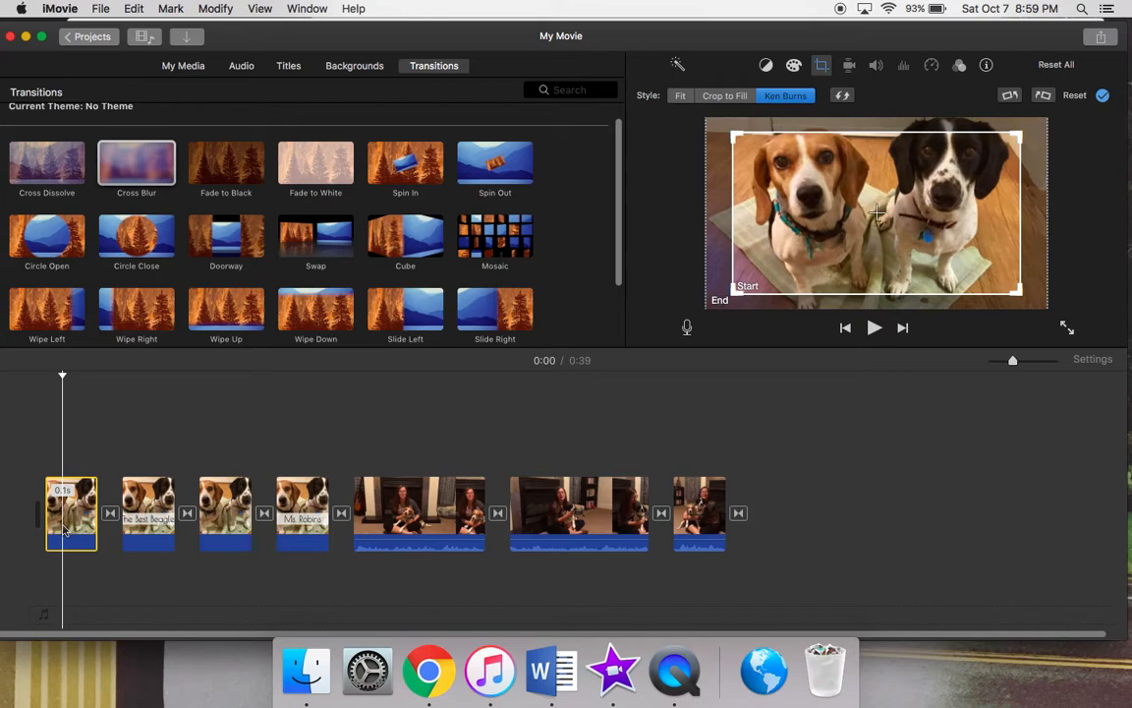
left_click(823, 69)
left_click(679, 96)
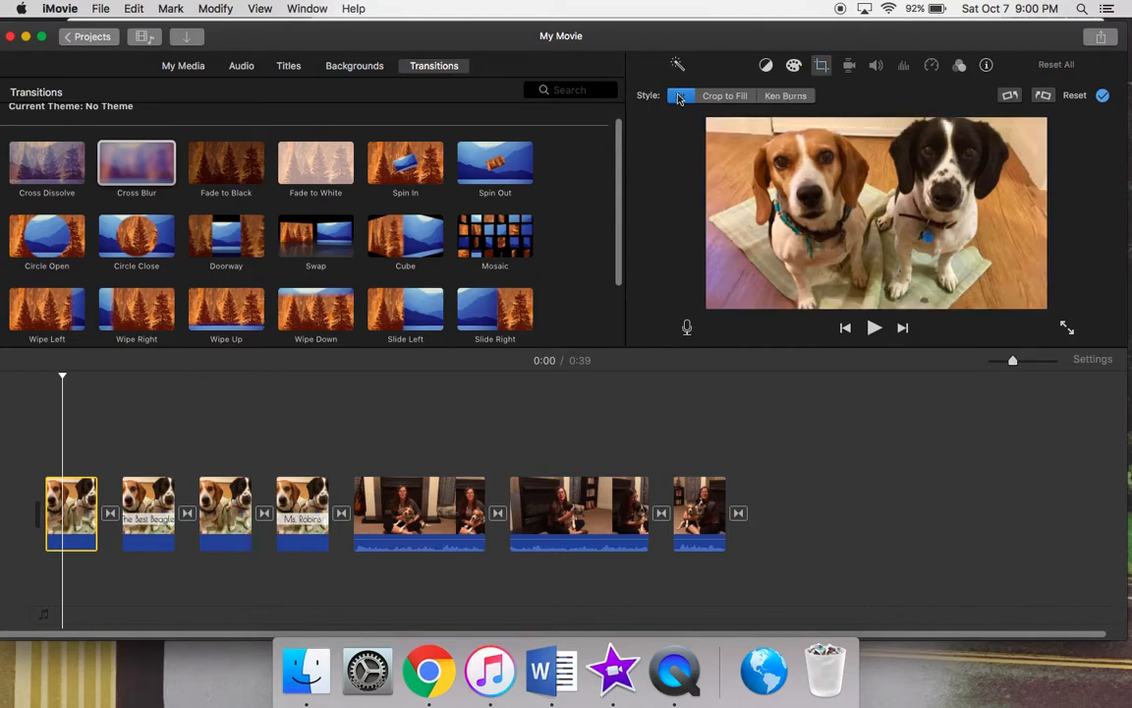
left_click(168, 482)
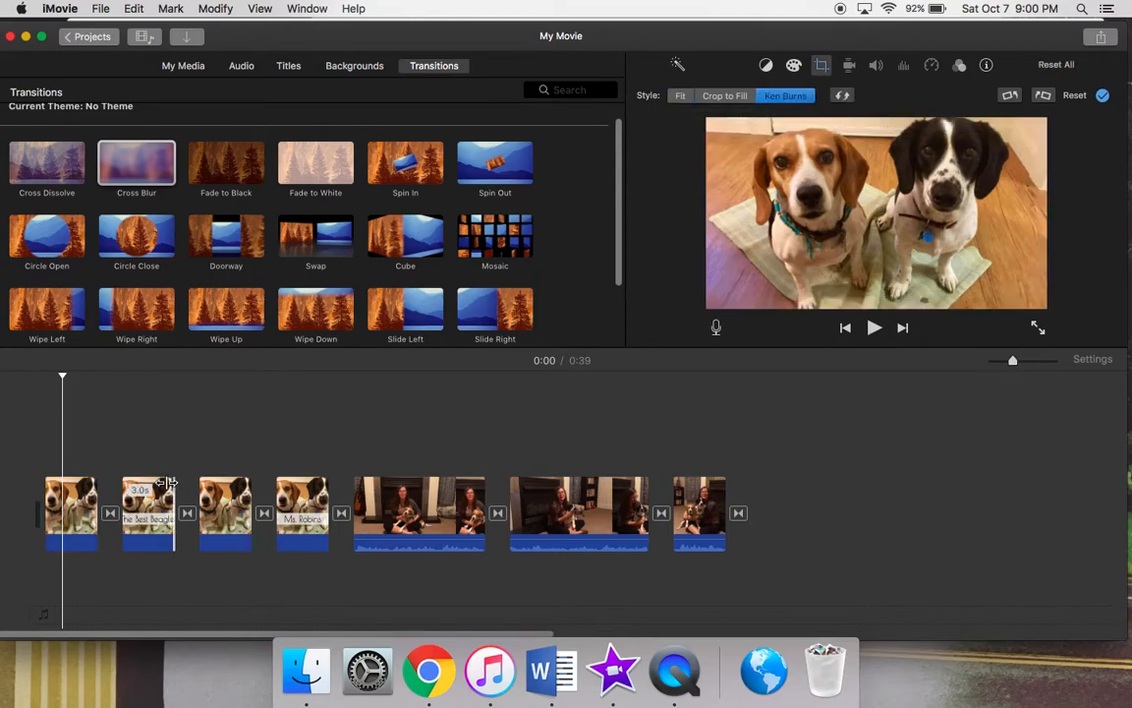
left_click(149, 524)
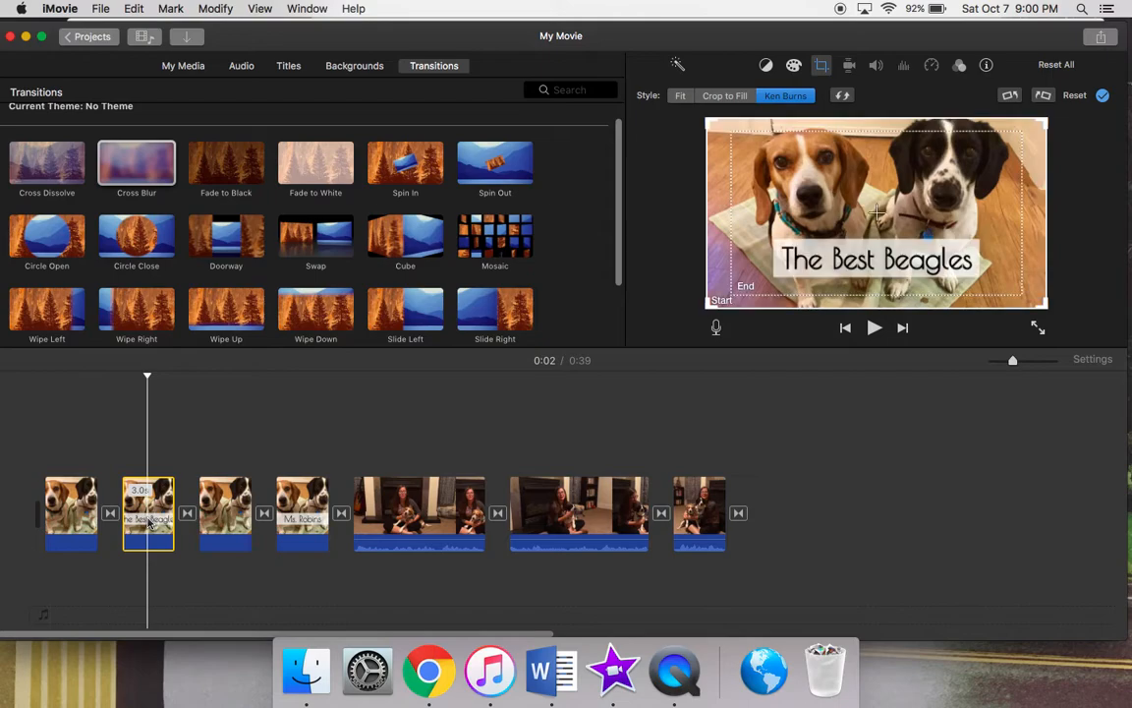
left_click(680, 96)
left_click(225, 532)
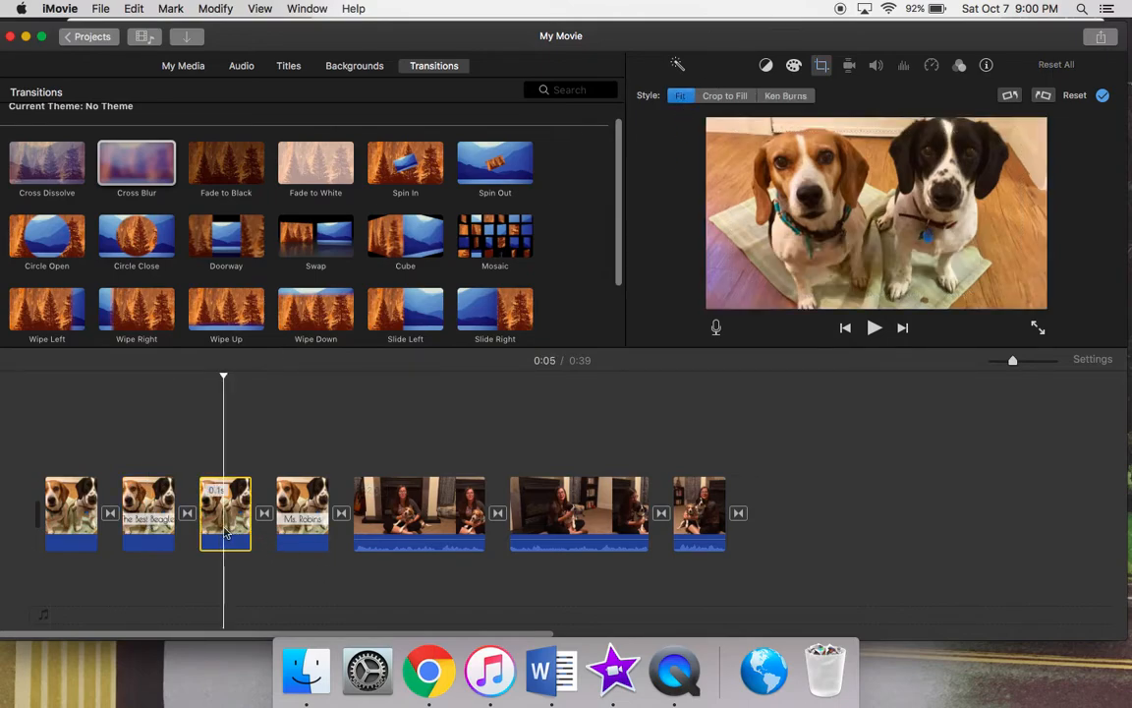
left_click(304, 503)
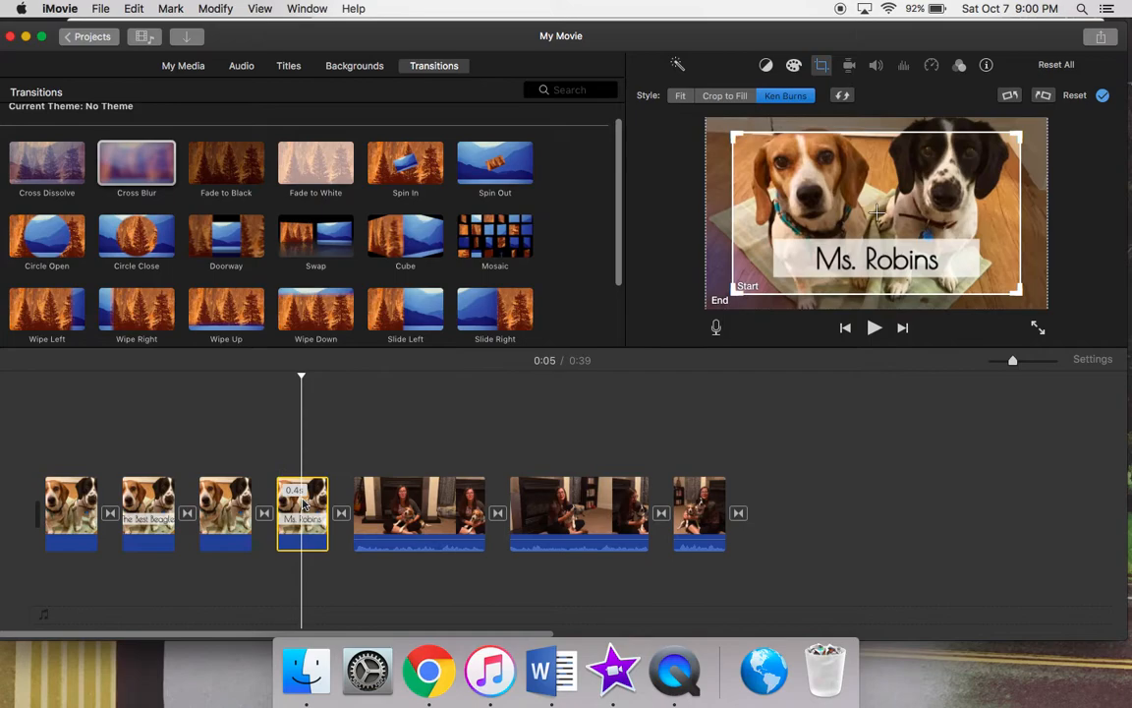
left_click(682, 96)
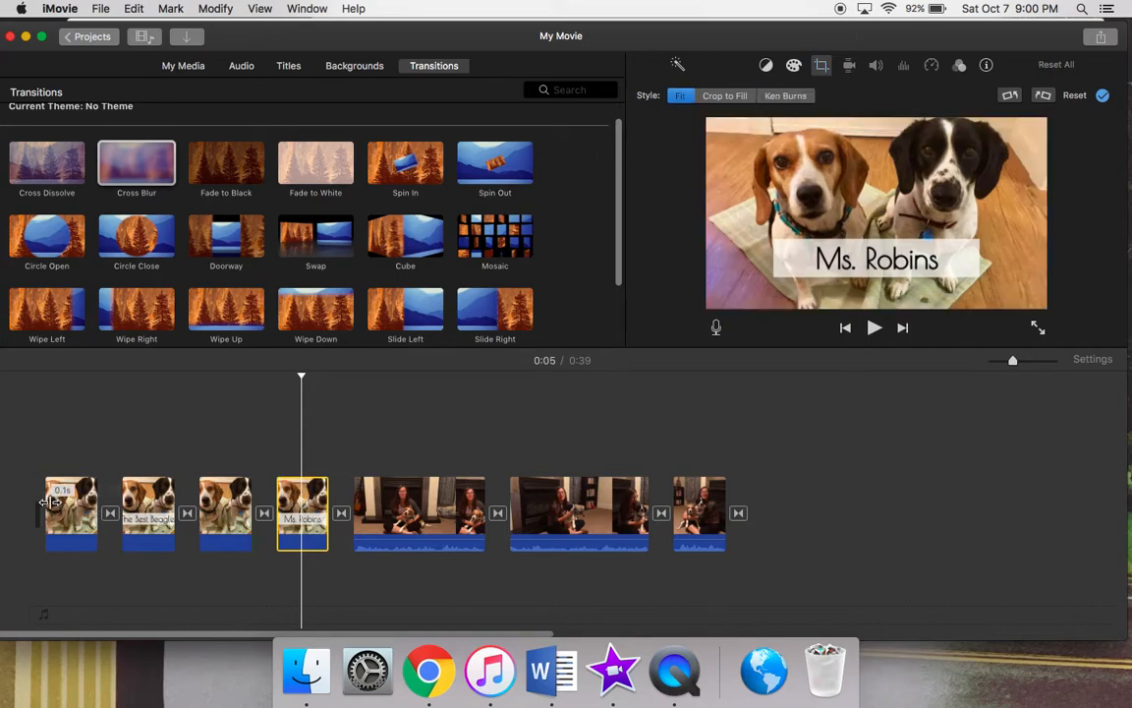
Preview the opening photos and delete the untitled third photo clip between the two titled ones.
left_click(57, 423)
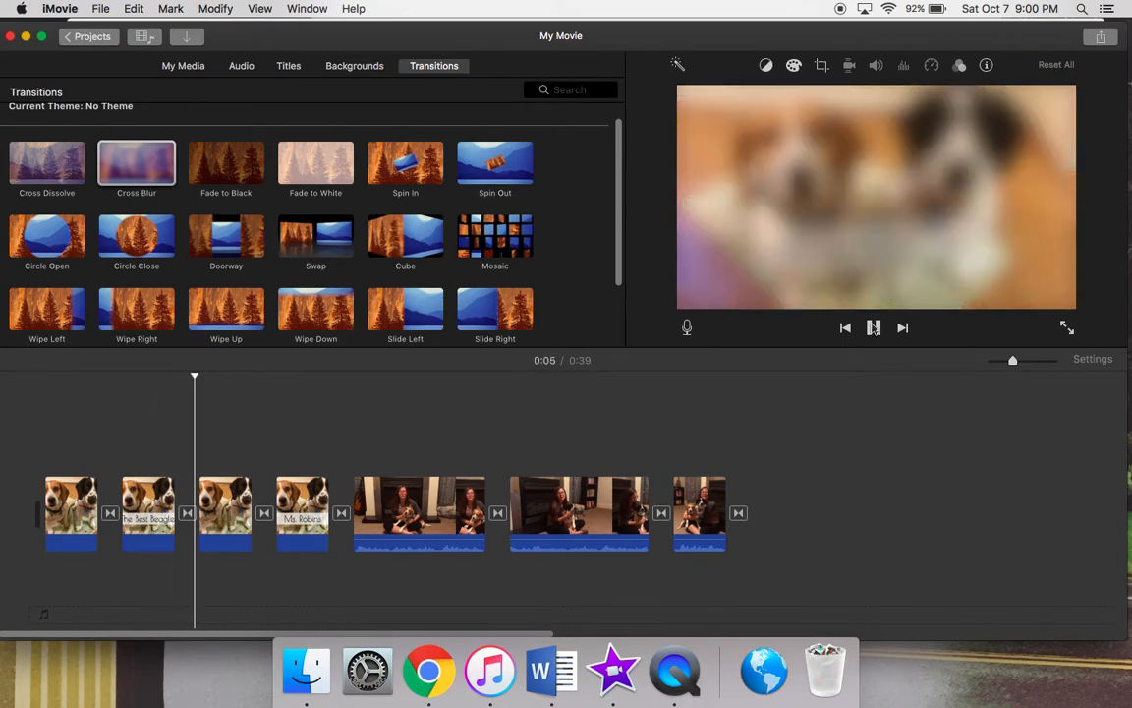
left_click(873, 327)
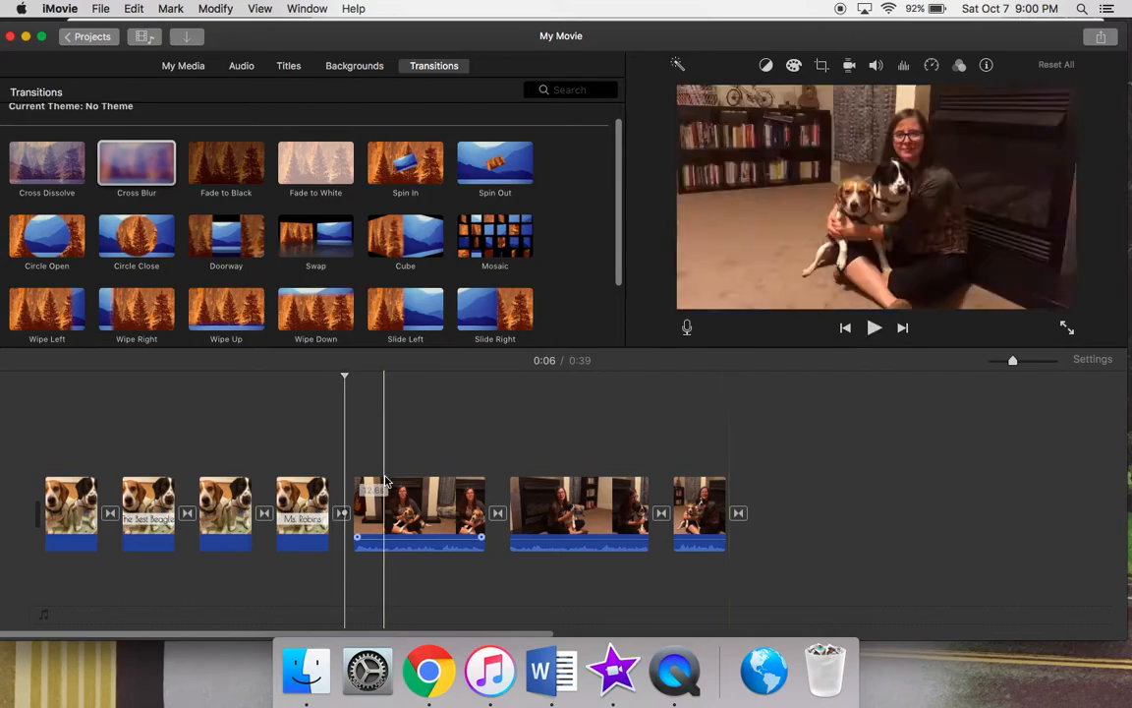
left_click(236, 523)
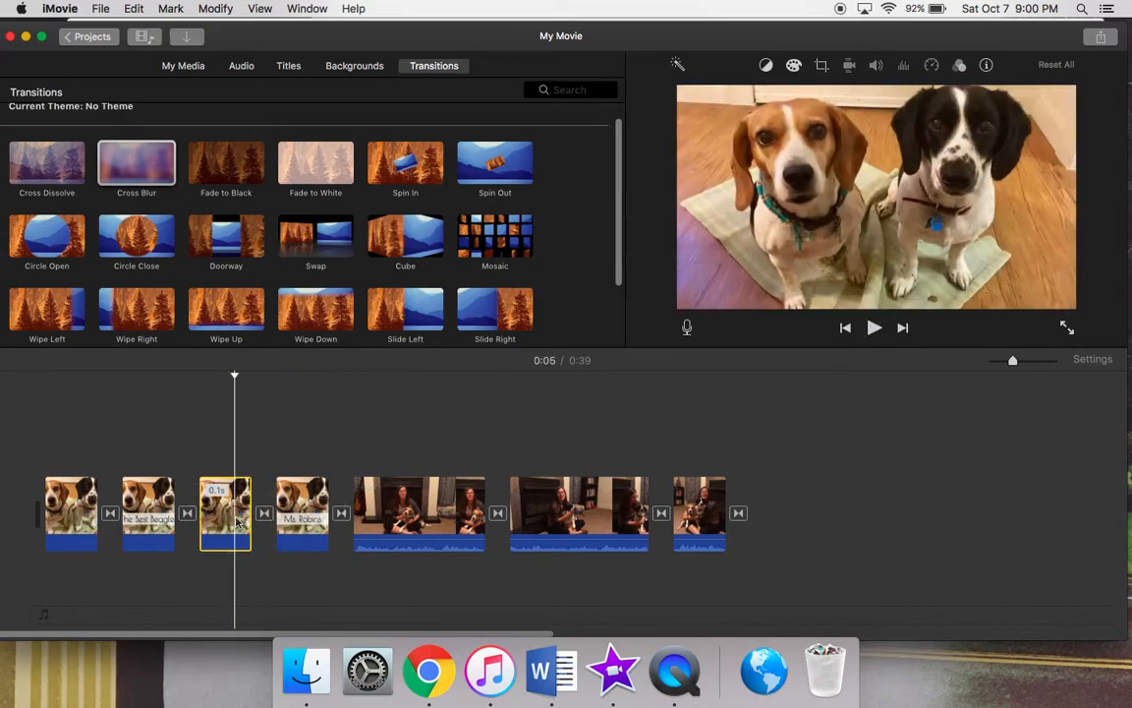
right_click(237, 524)
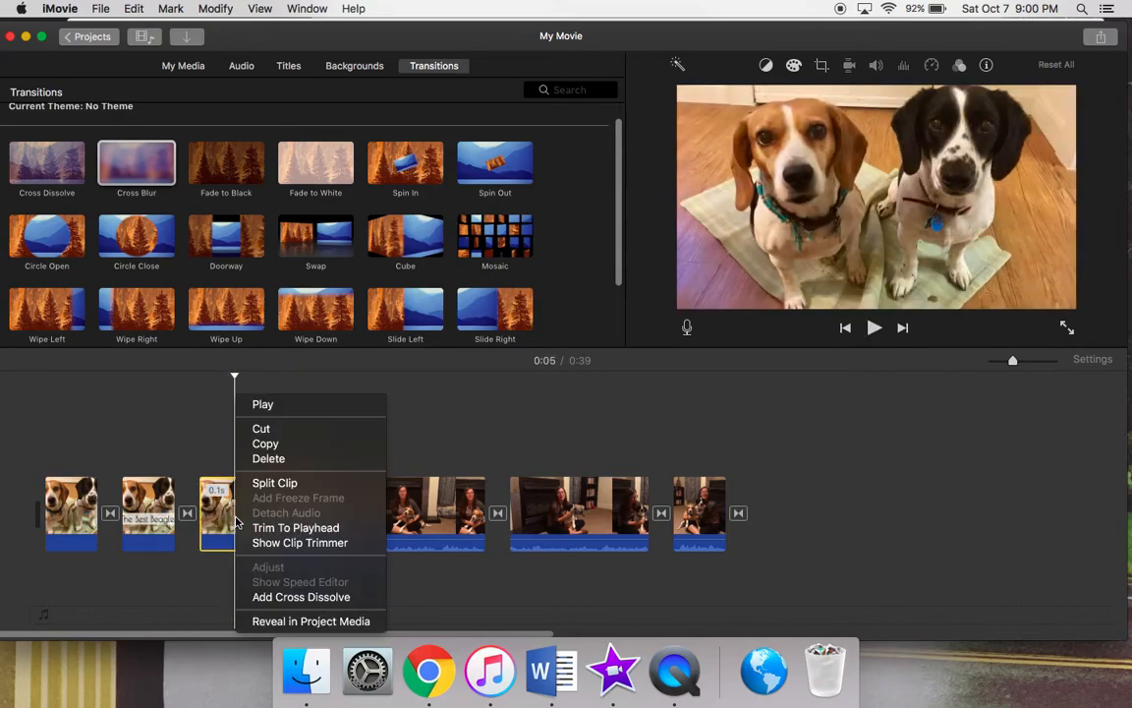
left_click(268, 459)
Extend the end of the first photo clip slightly and shorten the "The Best Beagles" clip to about 2.1 s.
left_click(71, 511)
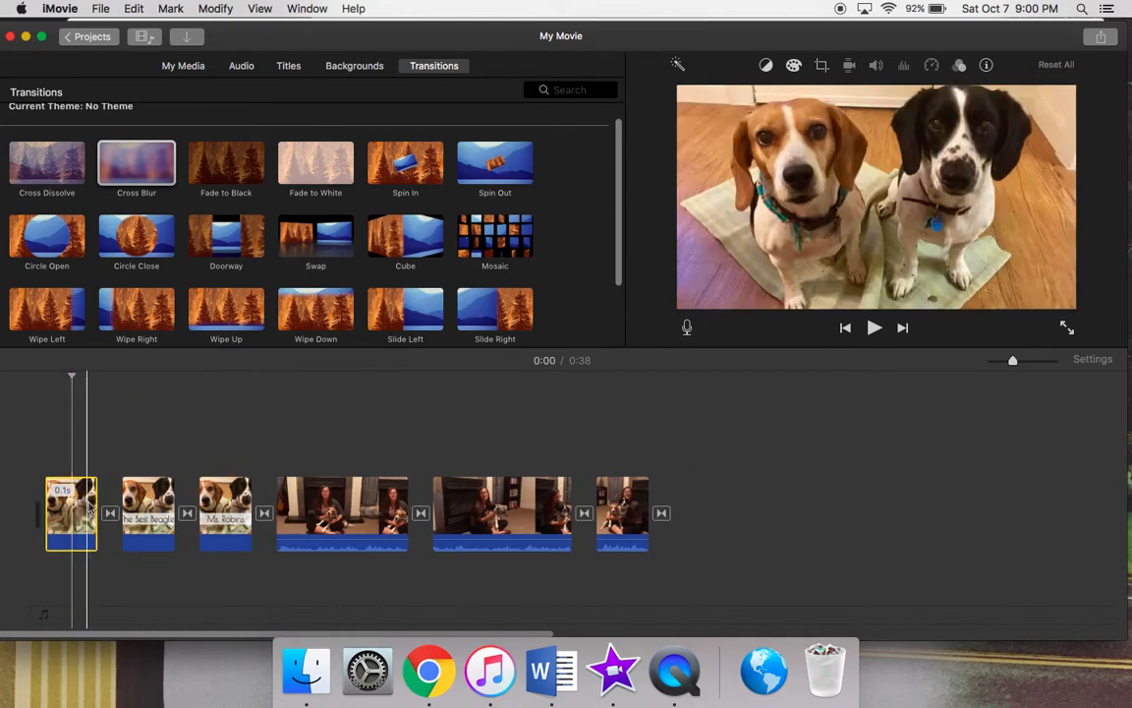
mouse_move(96, 503)
left_mouse_down()
mouse_move(110, 503)
mouse_move(98, 504)
left_mouse_up()
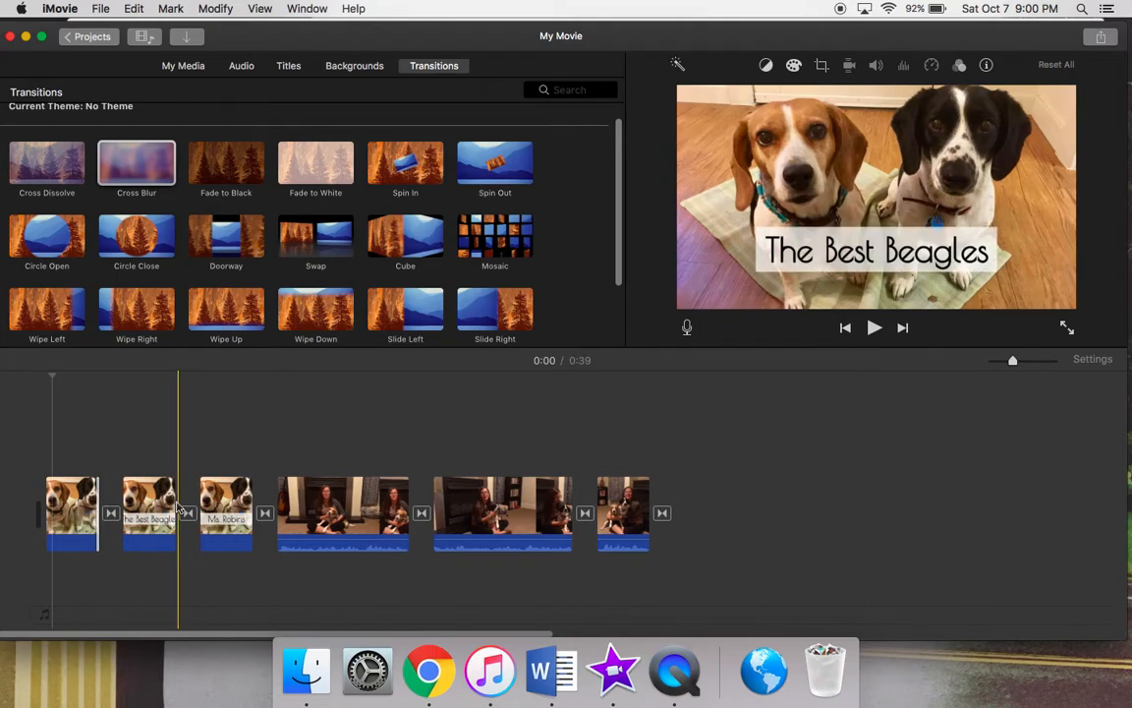
left_click_drag(174, 504, 103, 508)
left_click(124, 503)
left_click(125, 503)
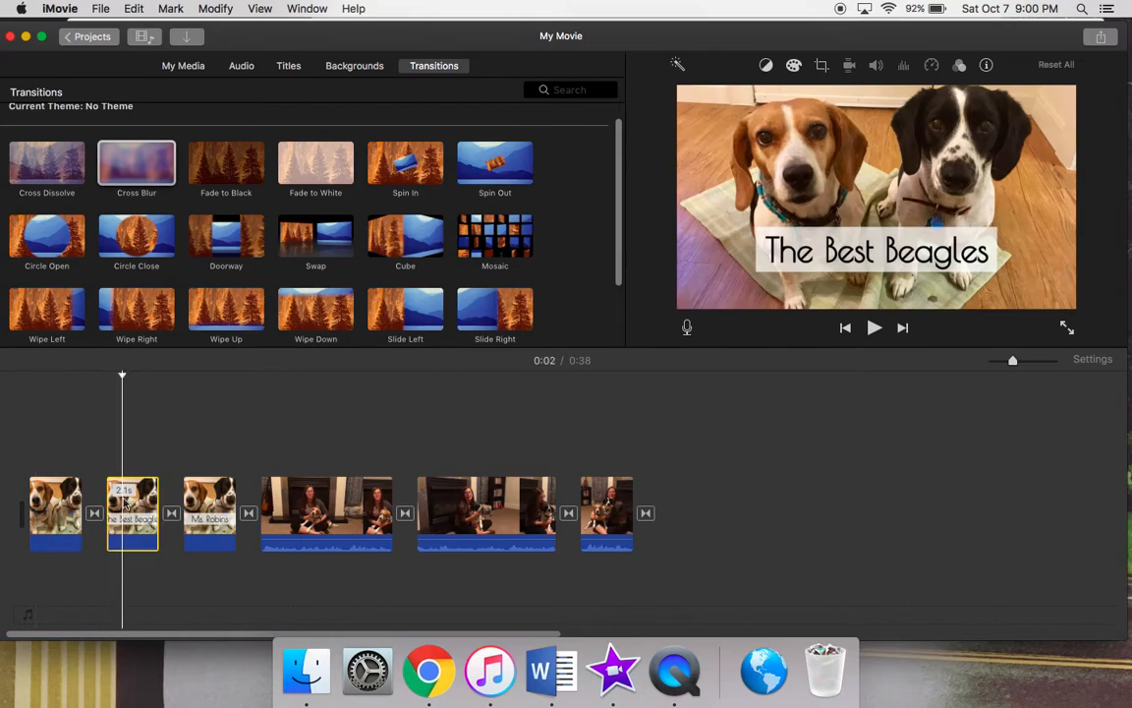
Check the clip information of the two titled photo clips and the cropping style of the name clip.
left_click(988, 66)
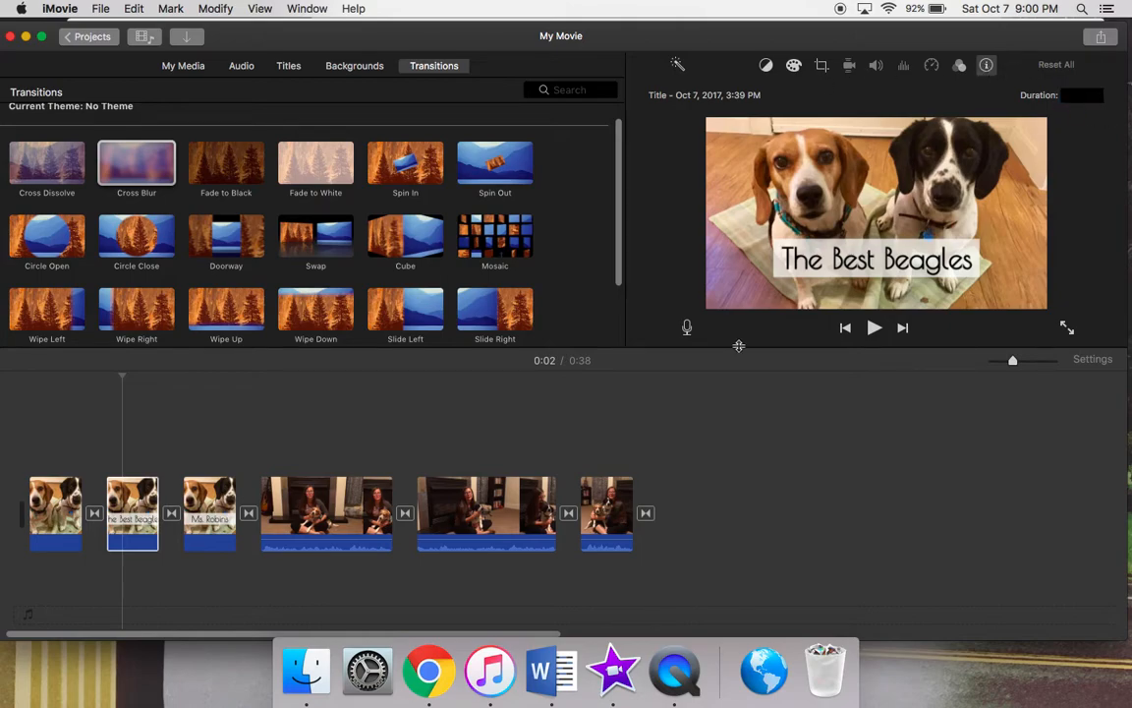
left_click(208, 511)
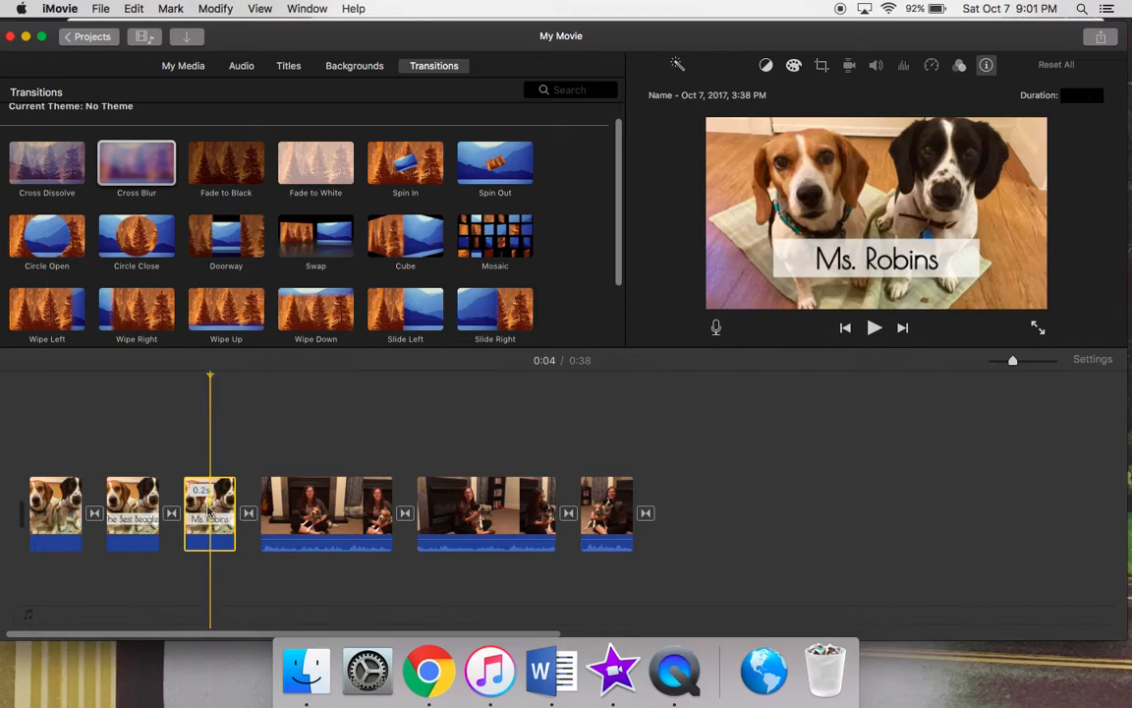
key("c")
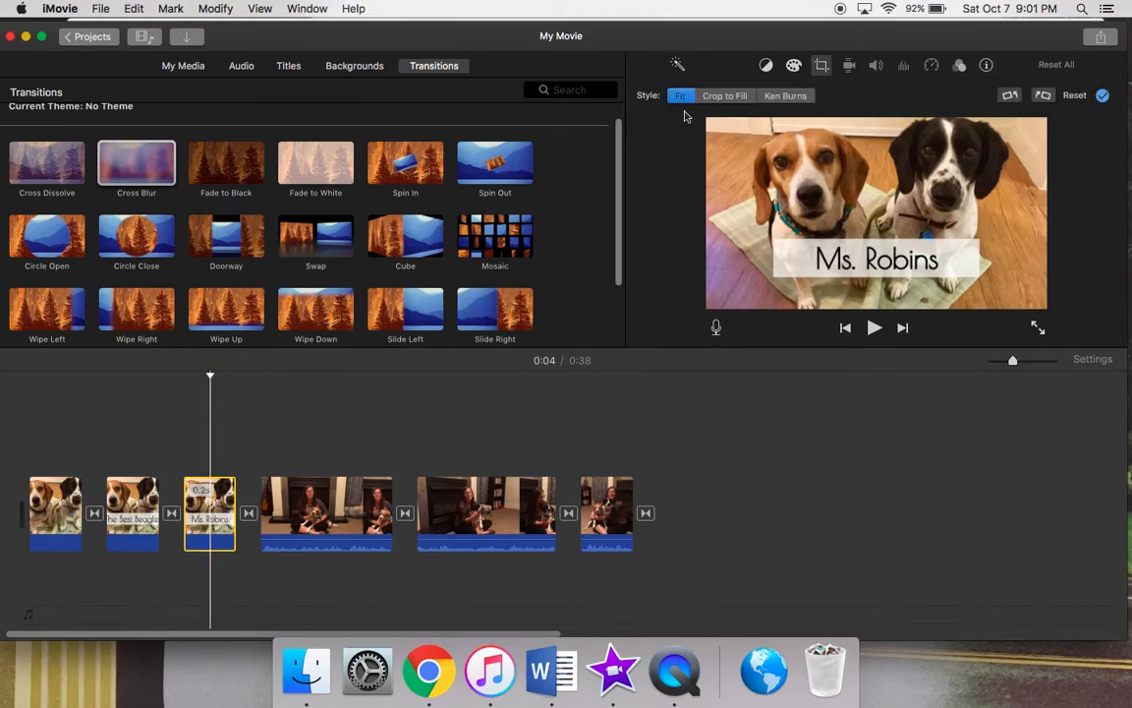
left_click(986, 64)
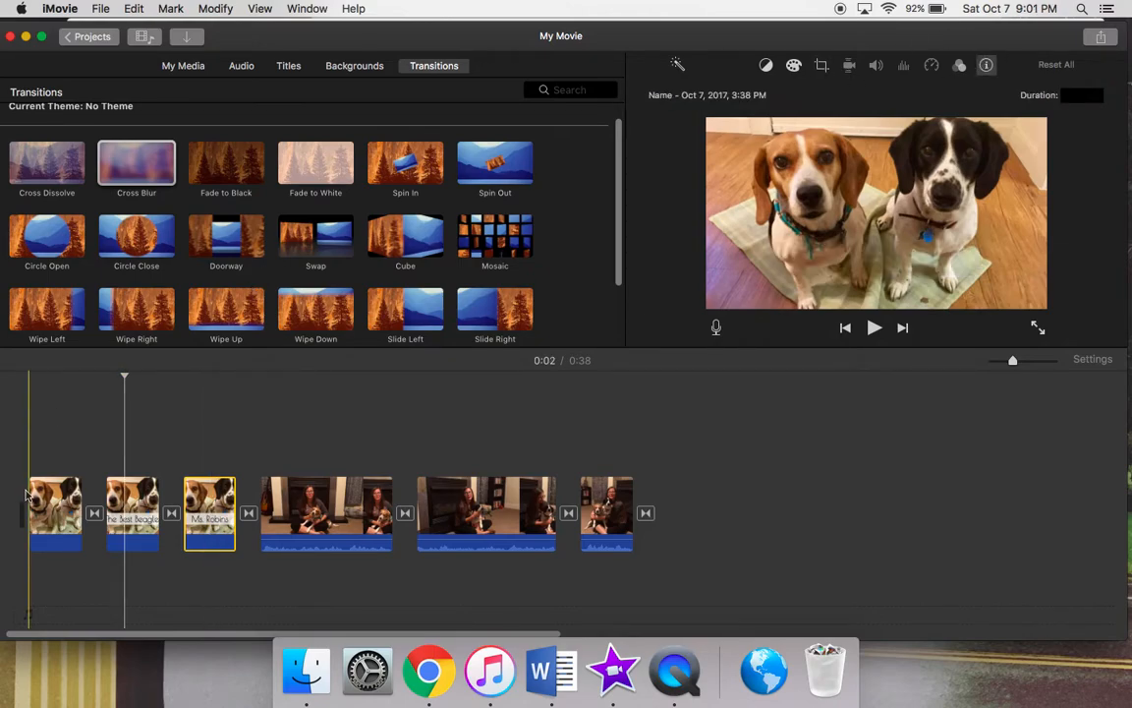
Play the movie from the beginning and trim the end of the "The Best Beagles" clip slightly.
left_click(29, 384)
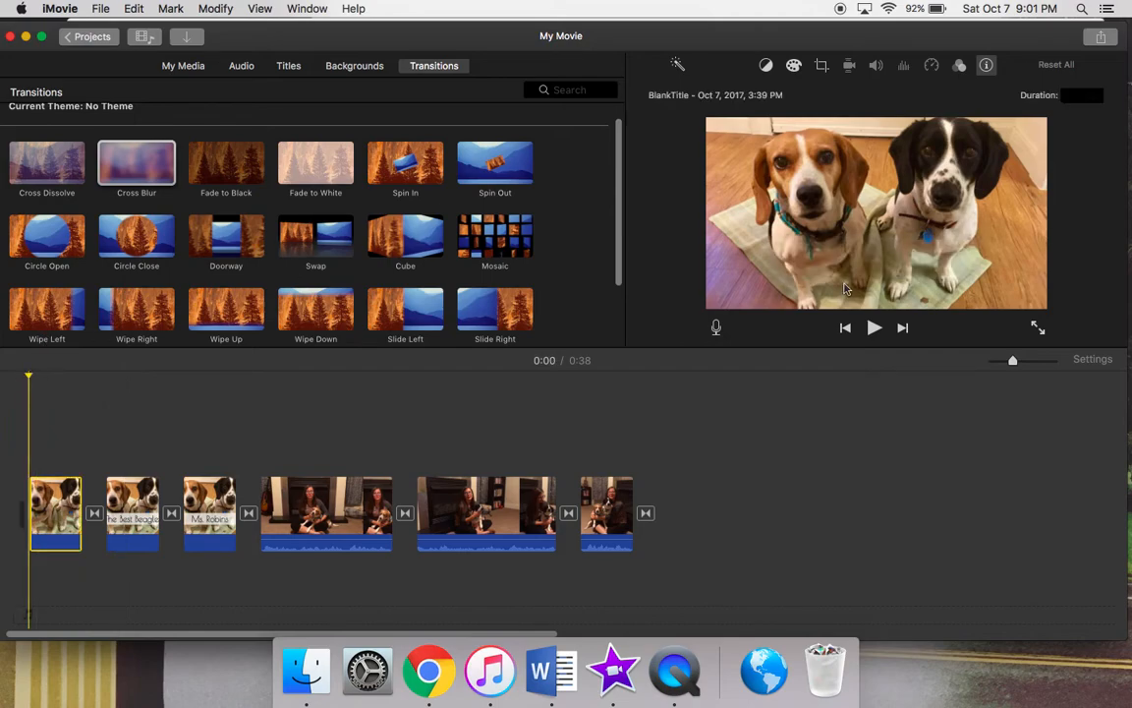
left_click(871, 328)
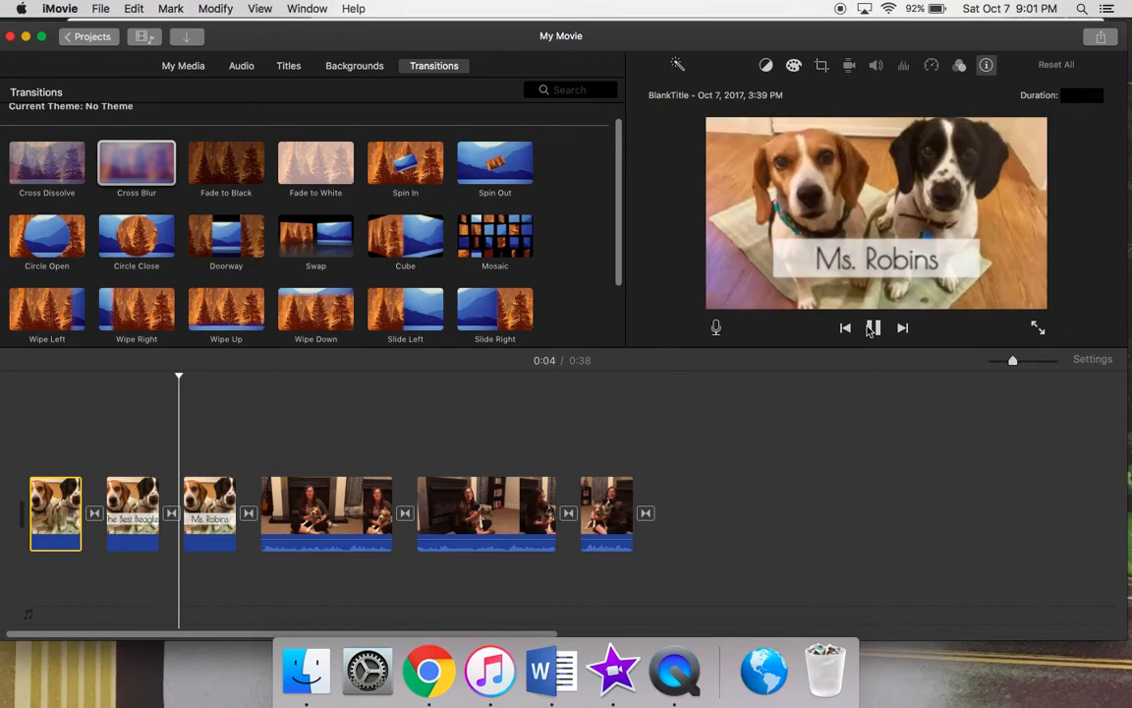
left_click(872, 328)
left_click(139, 505)
left_click_drag(158, 505, 152, 505)
Replay the opening from the first photo and extend the name title clip to about 0.6 s.
left_click(37, 504)
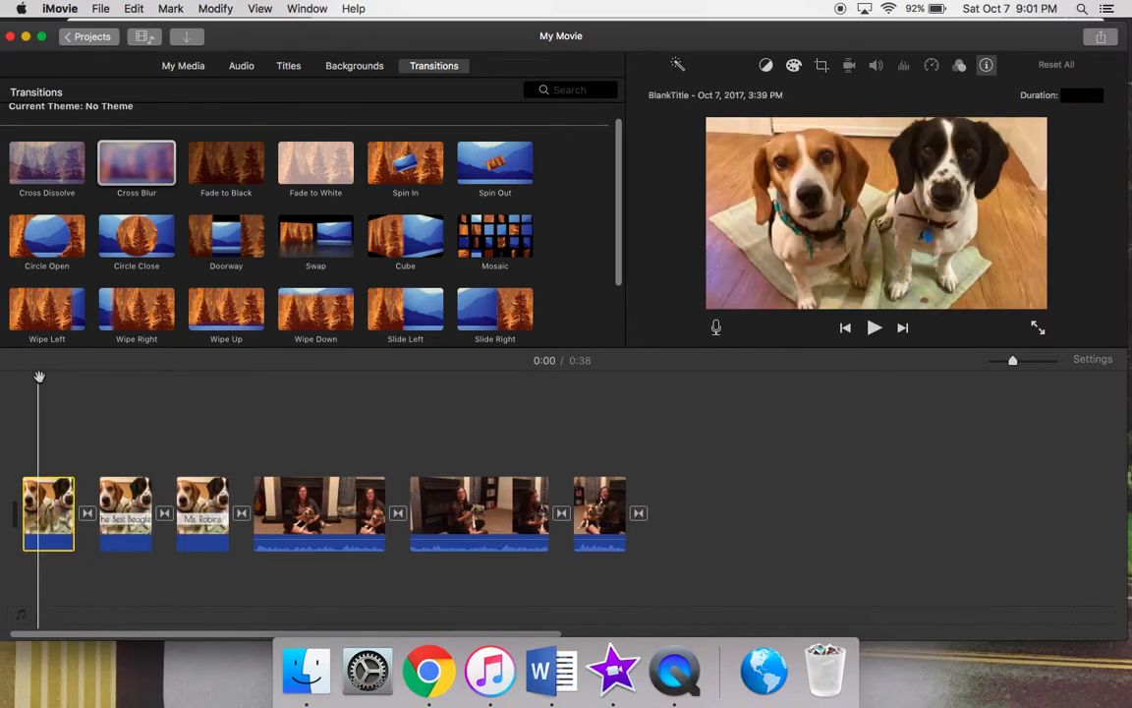
left_click(874, 327)
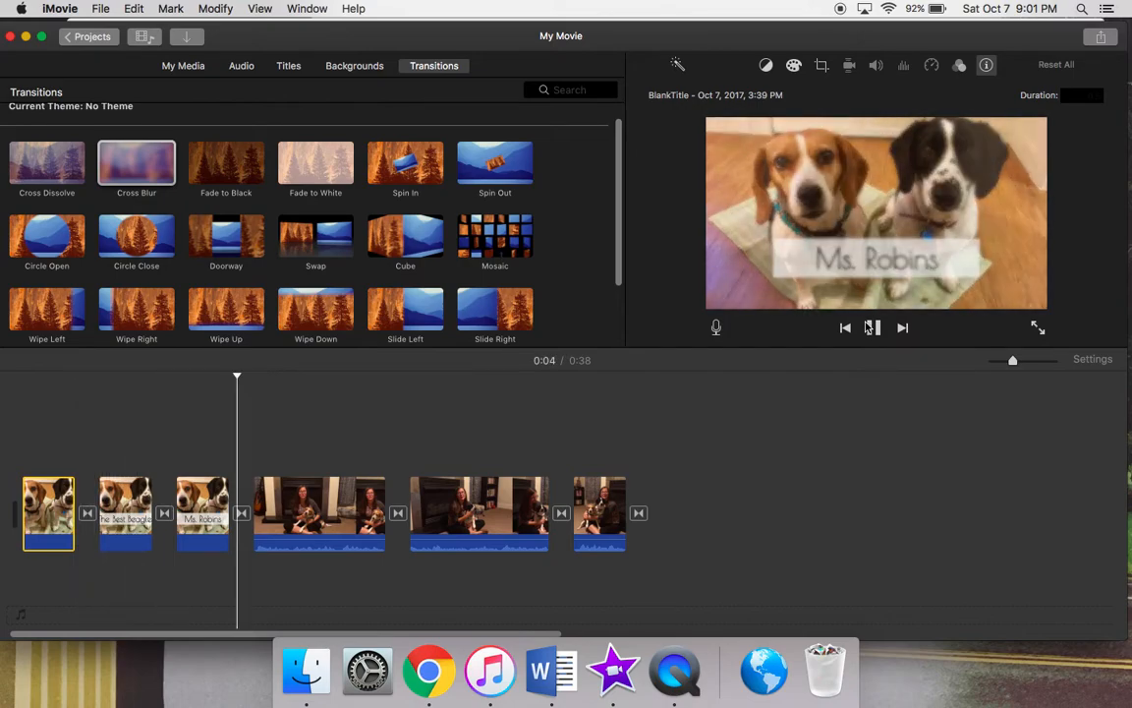
left_click(872, 328)
left_click_drag(228, 499, 233, 499)
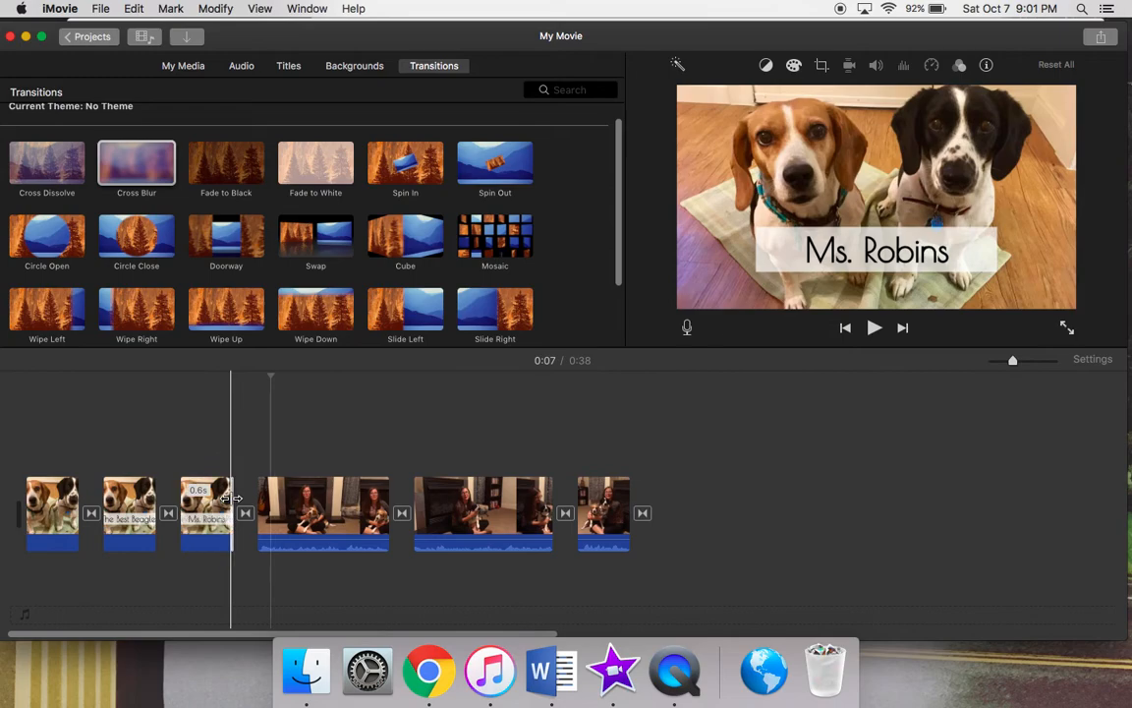